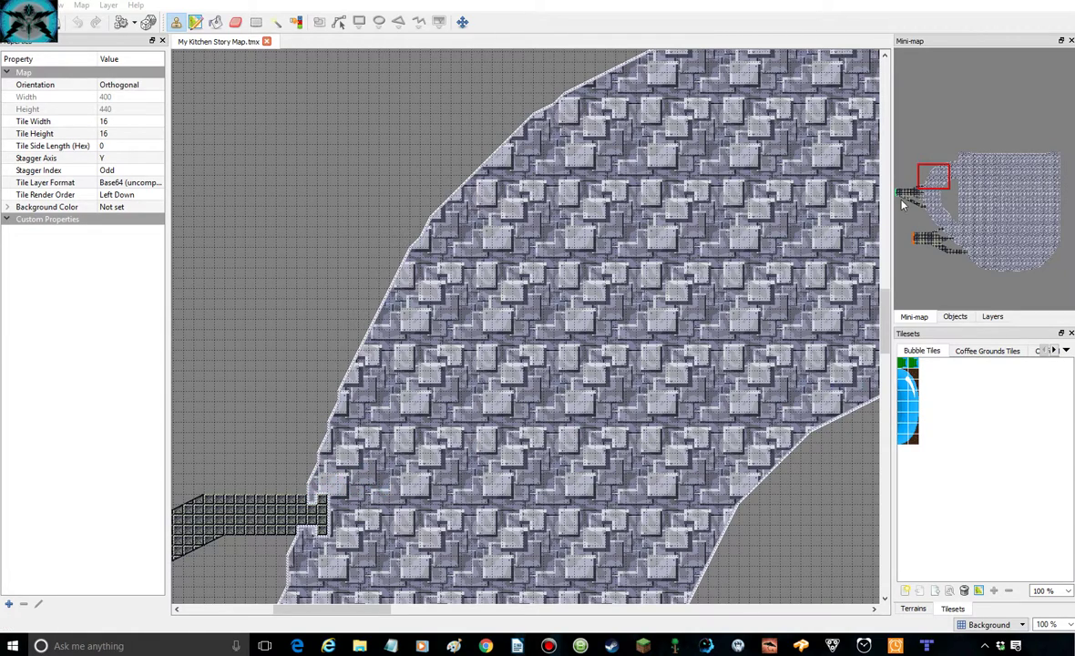
Pan the map view to the left-hand handle arms where they meet the cup's metal wall
mouse_move(935, 178)
mouse_down()
mouse_move(908, 193)
mouse_move(929, 189)
mouse_move(927, 202)
mouse_up()
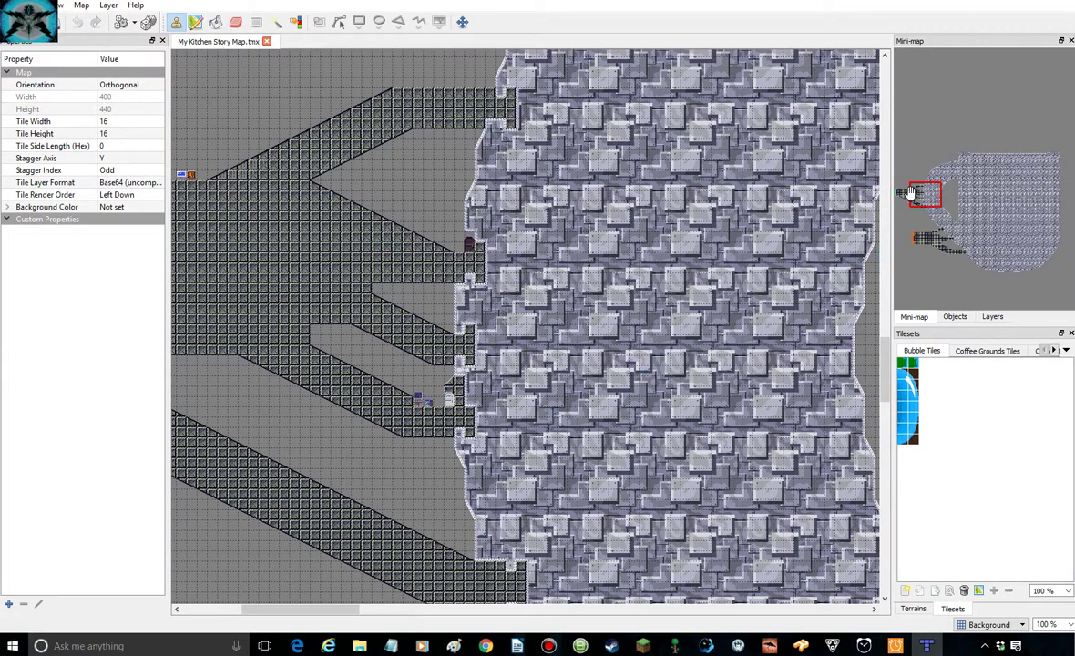
Pan down to the orange-edged end of the lower handle arm, then back to the cup wall
drag(928, 202, 928, 240)
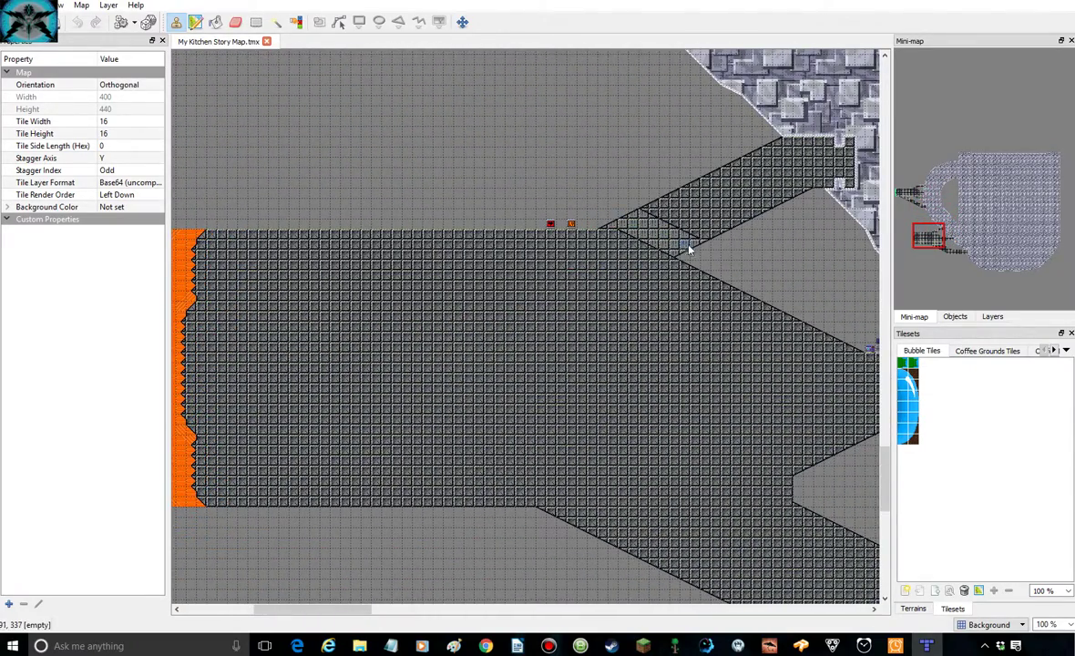
mouse_move(921, 236)
mouse_down()
mouse_move(1001, 270)
mouse_move(1047, 225)
mouse_move(1046, 153)
mouse_move(952, 158)
mouse_move(915, 195)
mouse_move(929, 206)
mouse_move(910, 205)
mouse_move(916, 196)
mouse_move(943, 208)
mouse_move(930, 212)
mouse_move(914, 195)
mouse_move(923, 195)
mouse_up()
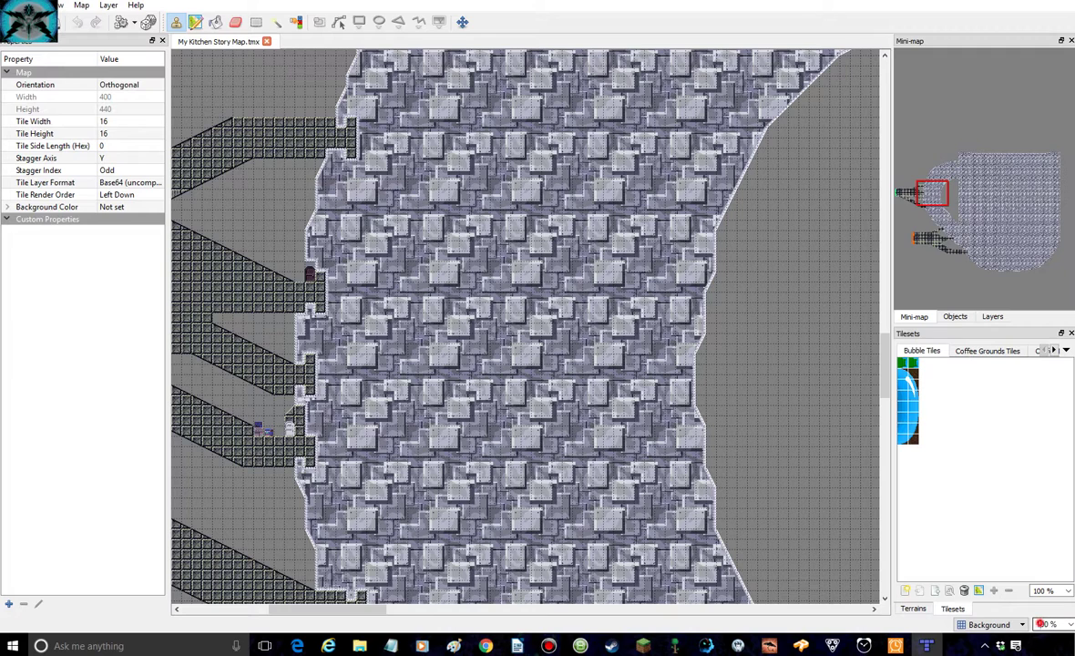
Zoom to 300% and pan across the cup's left edge, item icons and top rim
key(Return)
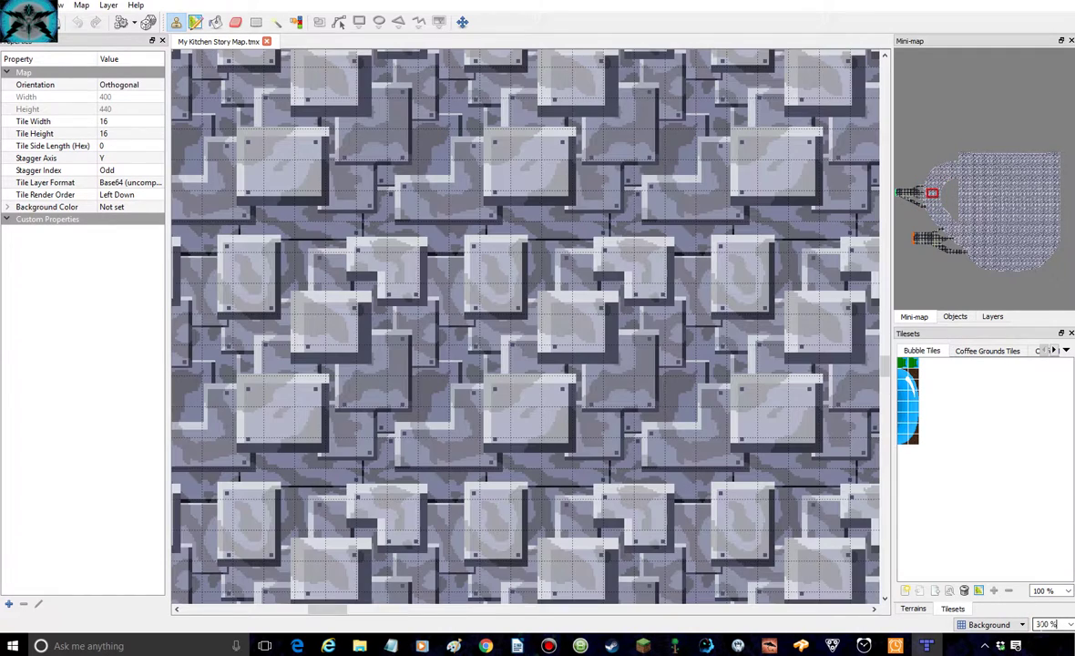
drag(931, 192, 914, 191)
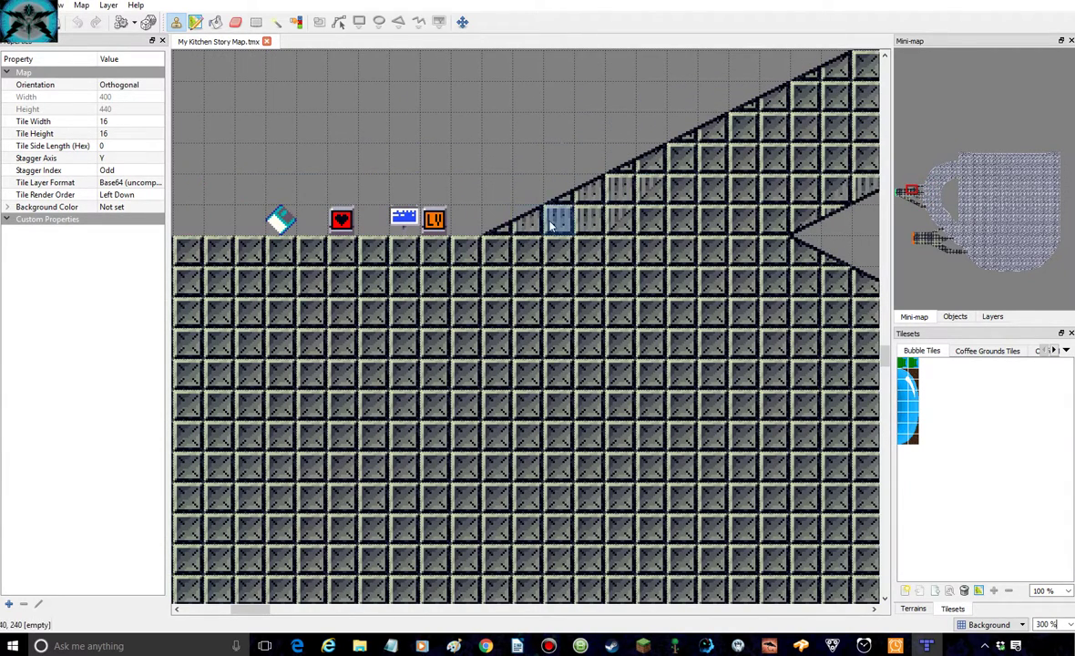
mouse_move(907, 188)
mouse_down()
mouse_move(899, 192)
mouse_move(938, 226)
mouse_move(914, 237)
mouse_move(933, 255)
mouse_move(925, 191)
mouse_move(908, 195)
mouse_move(956, 164)
mouse_up()
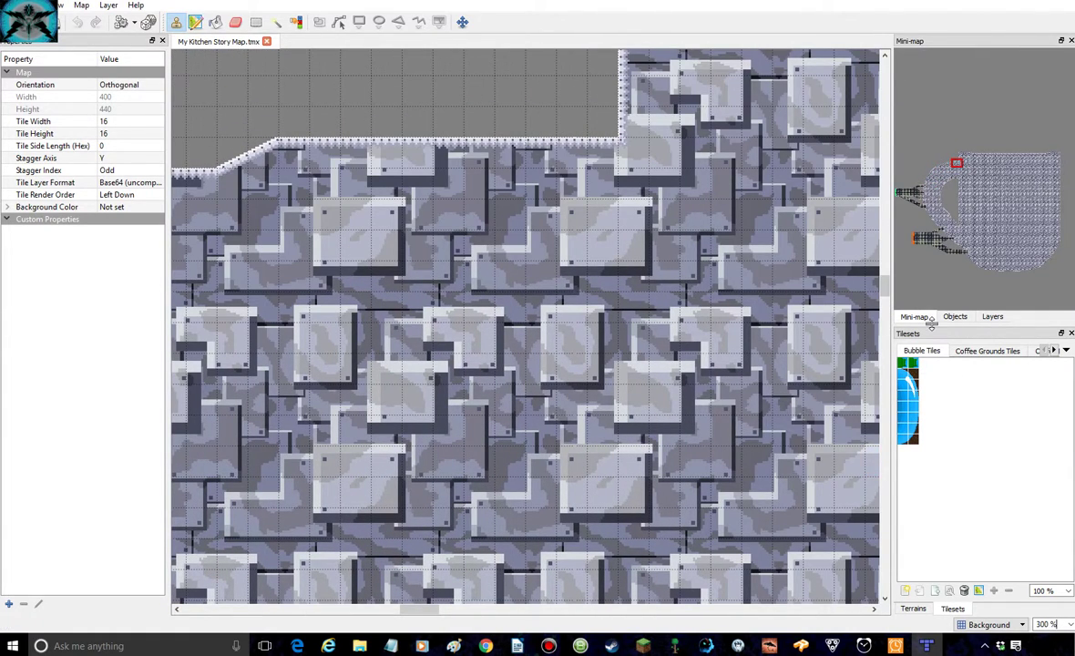
Turn down the Windows Media Player music volume and minimize the player
click(427, 645)
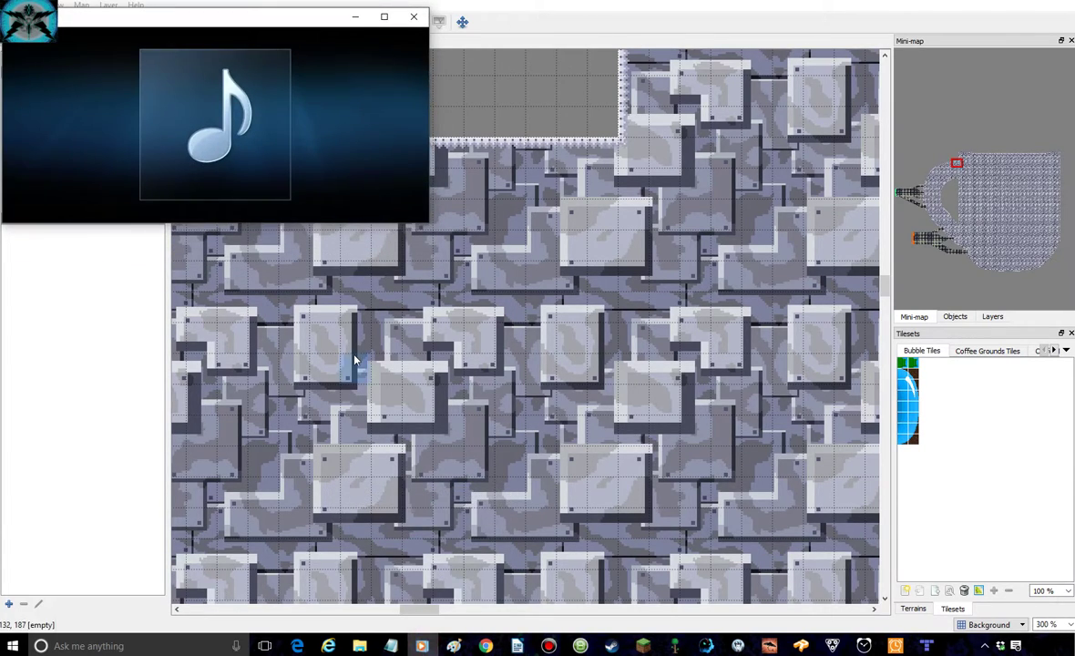
click(323, 209)
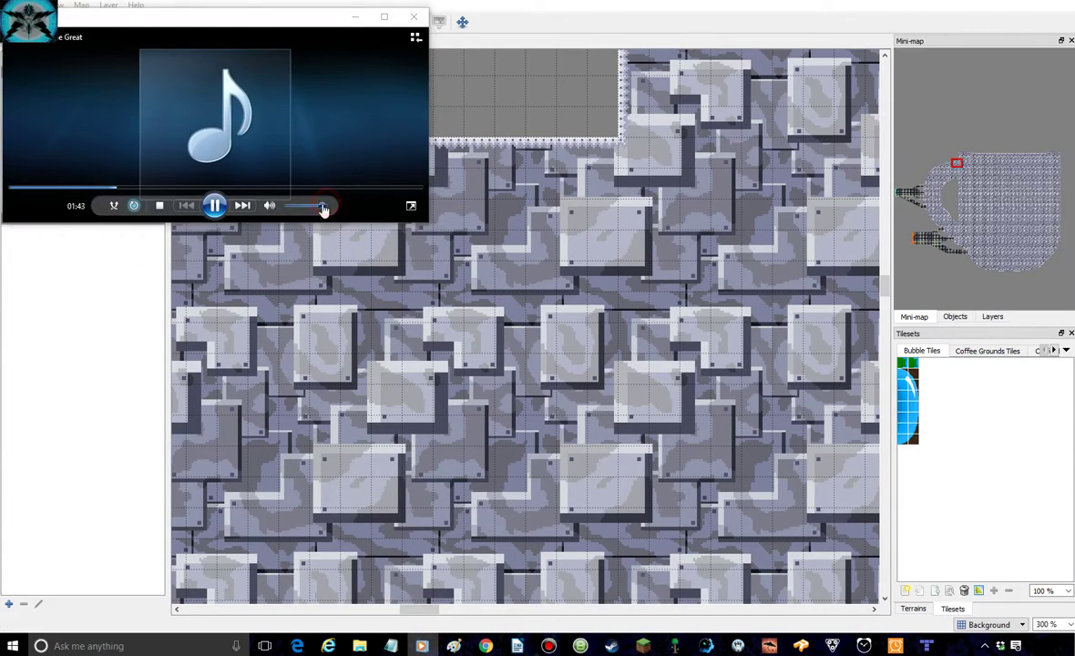
drag(317, 210, 297, 210)
click(356, 16)
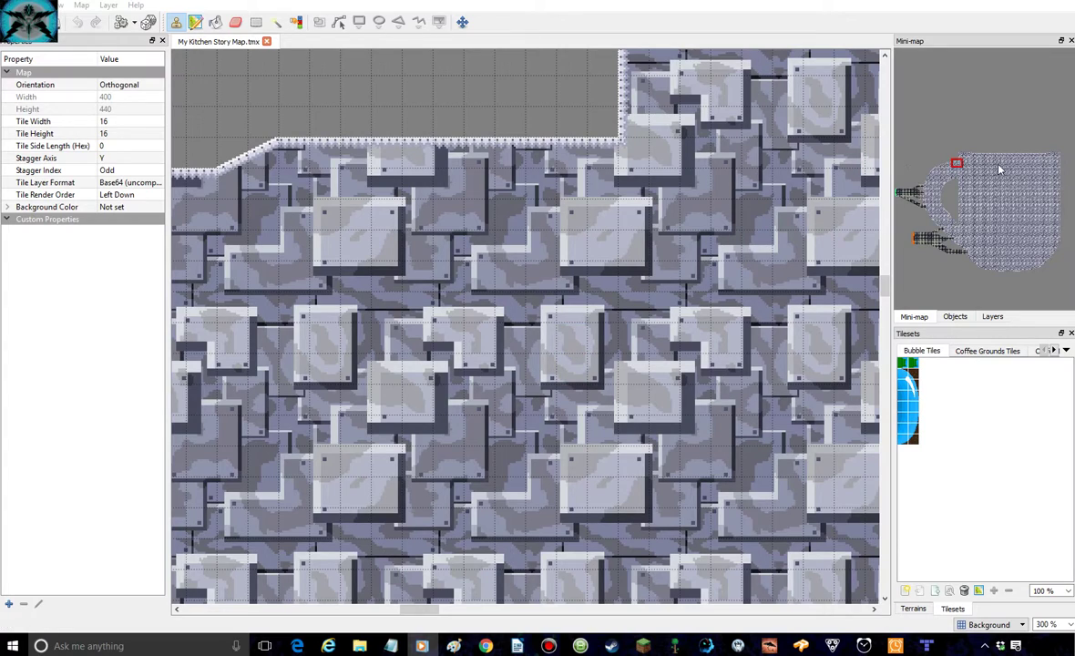
Pan the 300% view to the upper handle joint and its diagonal walkway strips
mouse_move(956, 163)
mouse_down()
mouse_move(940, 163)
mouse_move(925, 183)
mouse_up()
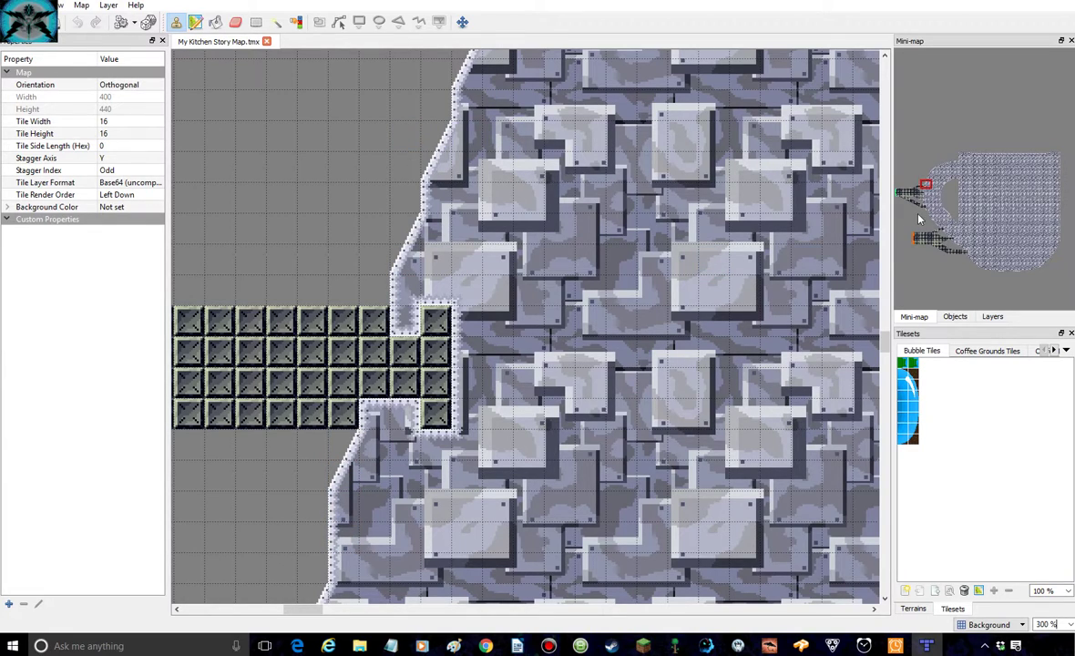
click(925, 186)
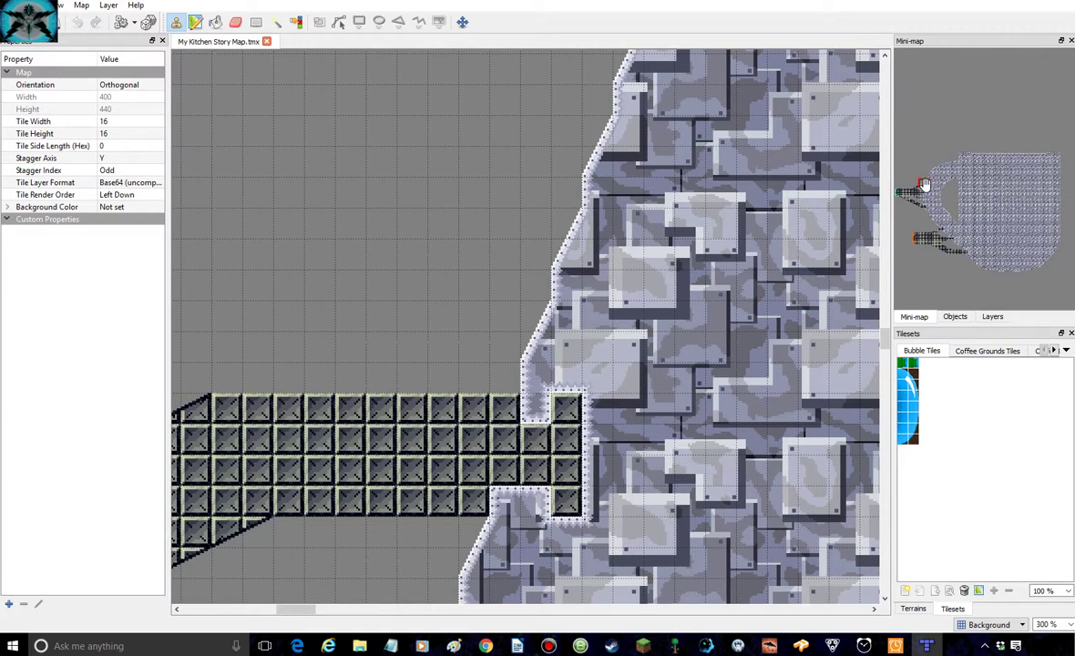
mouse_move(925, 184)
mouse_down()
mouse_move(907, 197)
mouse_move(920, 239)
mouse_move(914, 196)
mouse_up()
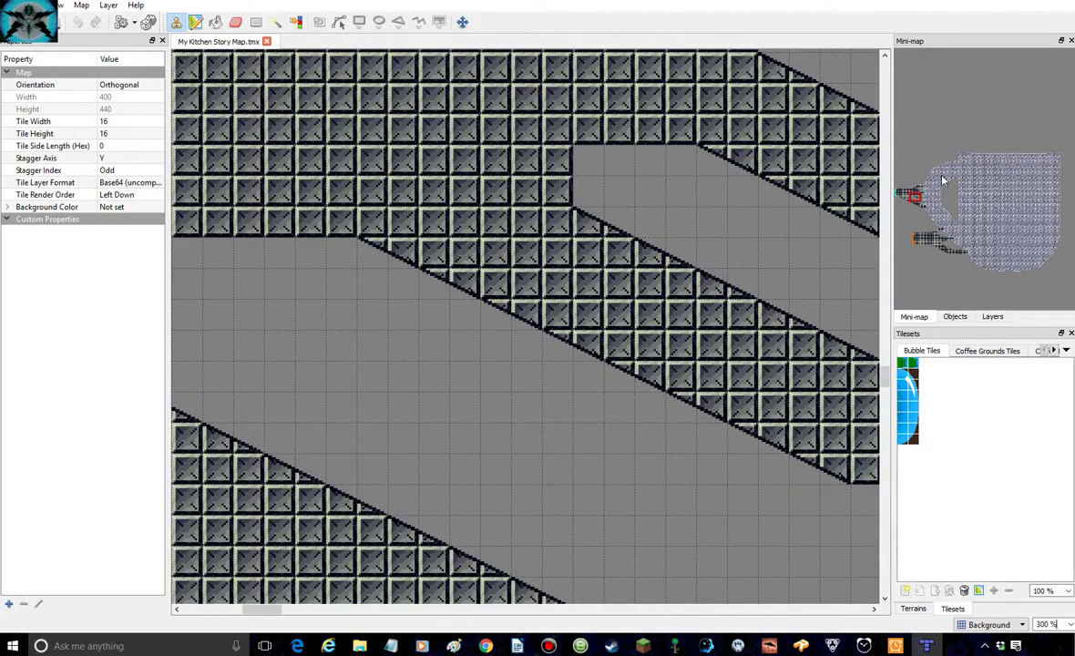